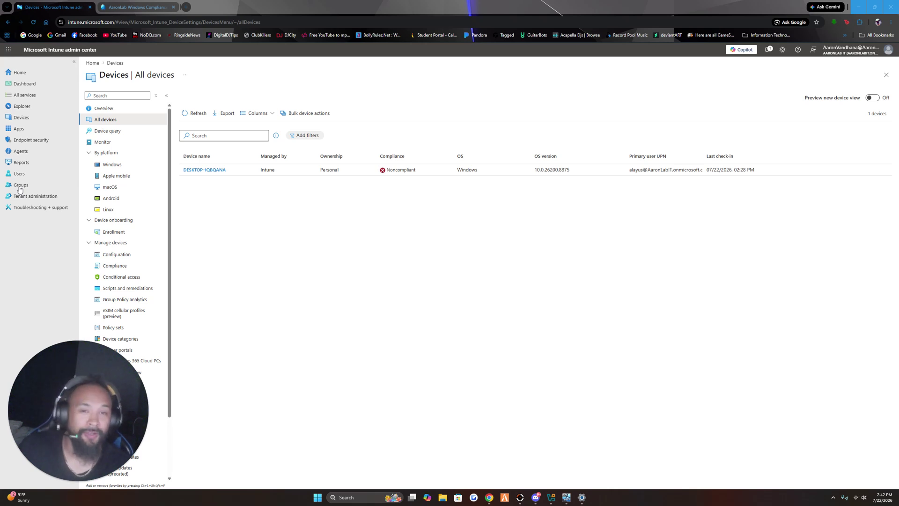
- Check the policy's per-setting state in Entra, and open the properties of the AaronLab Windows Compliance Policy in Intune
click(135, 7)
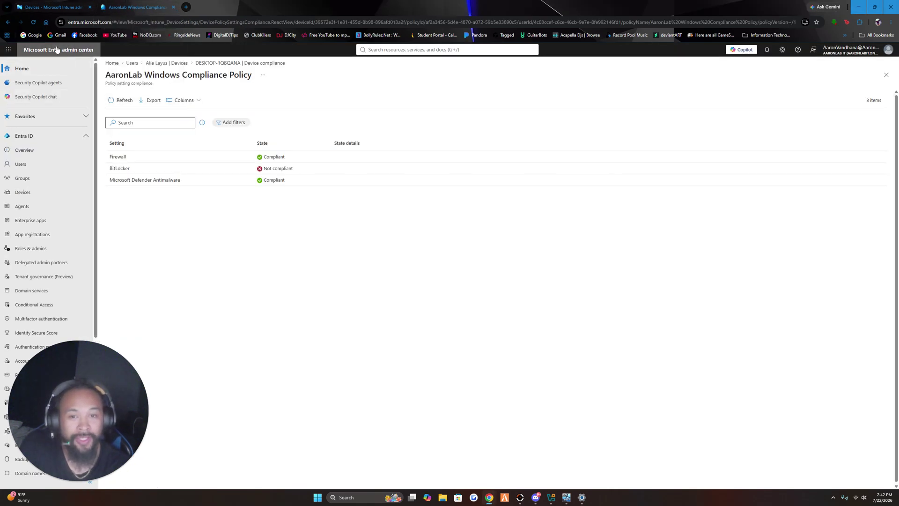
click(37, 5)
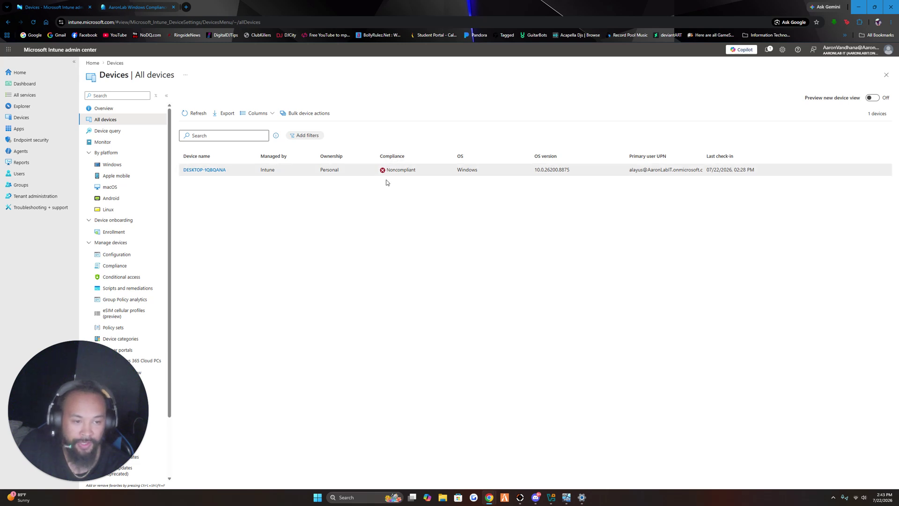
click(116, 270)
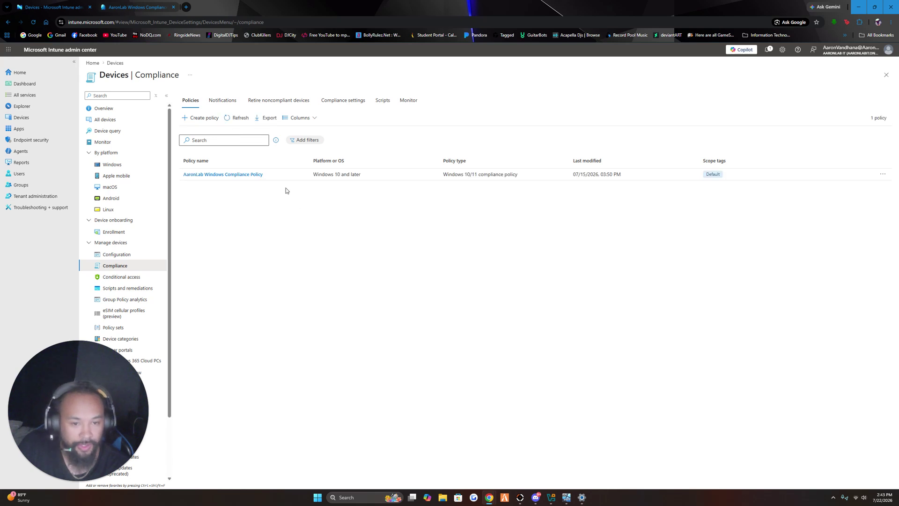
click(232, 180)
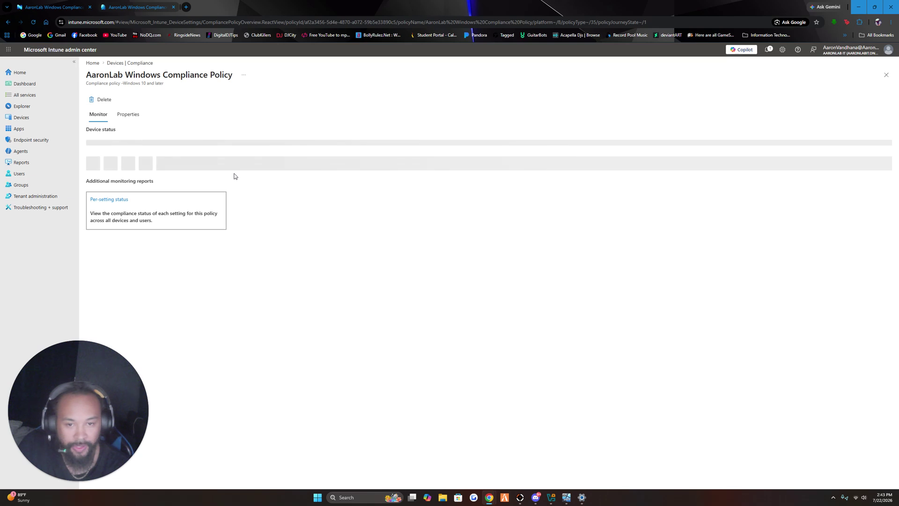
click(129, 117)
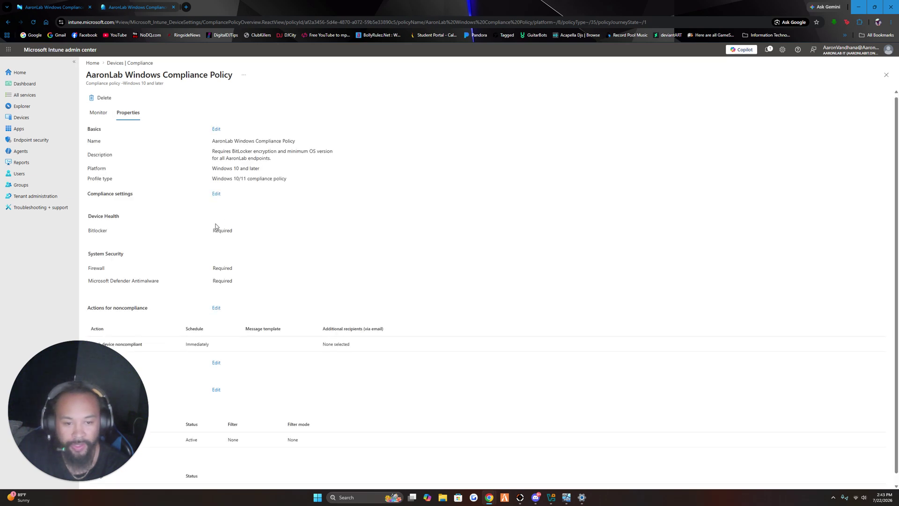
- Review the policy's BitLocker, firewall and Microsoft Defender Antimalware requirements under Device Health and System Security
scroll(148, 257, down, 1)
drag(88, 220, 243, 227)
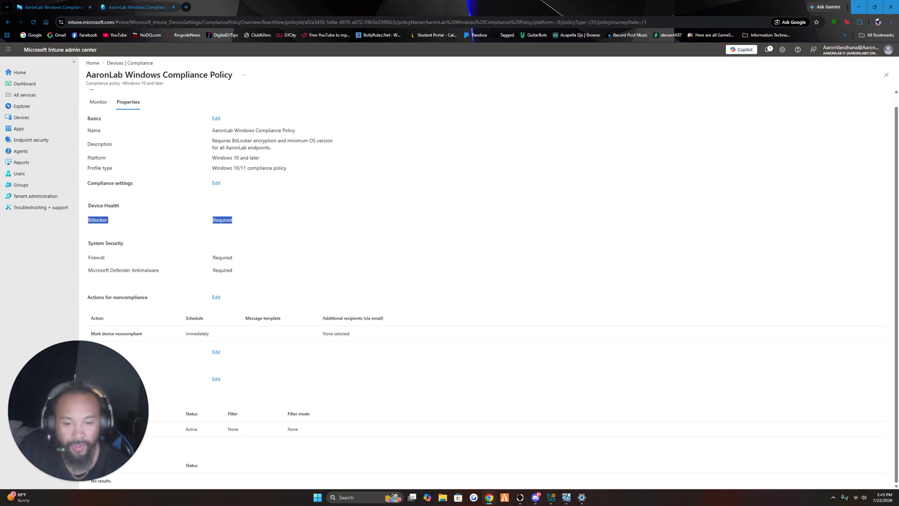
drag(88, 258, 238, 271)
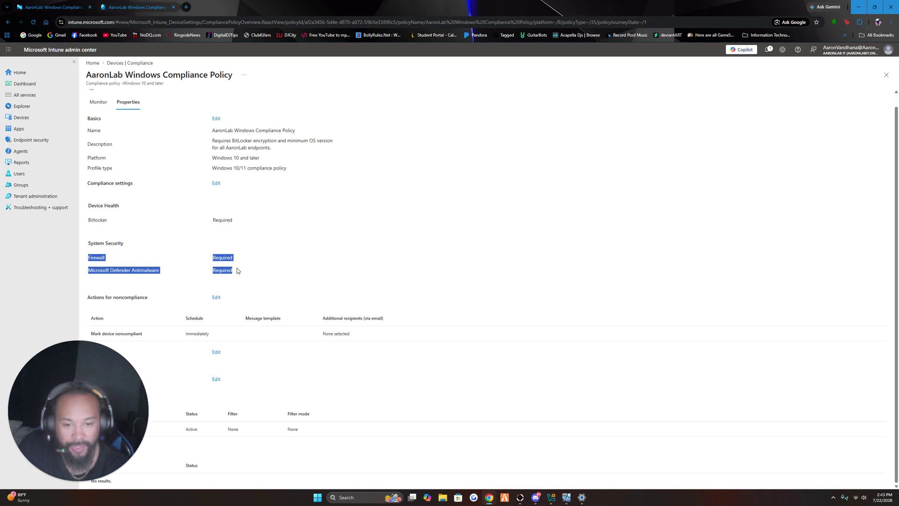
click(162, 252)
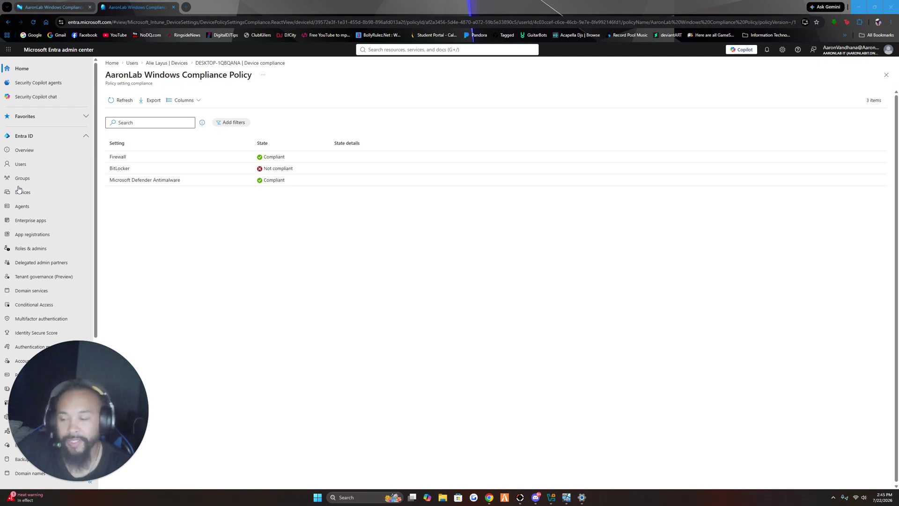
- Switch to the osTicket ticket in the AD-Server virtual machine and read the user's report and the Step 1 note
key(alt+Tab)
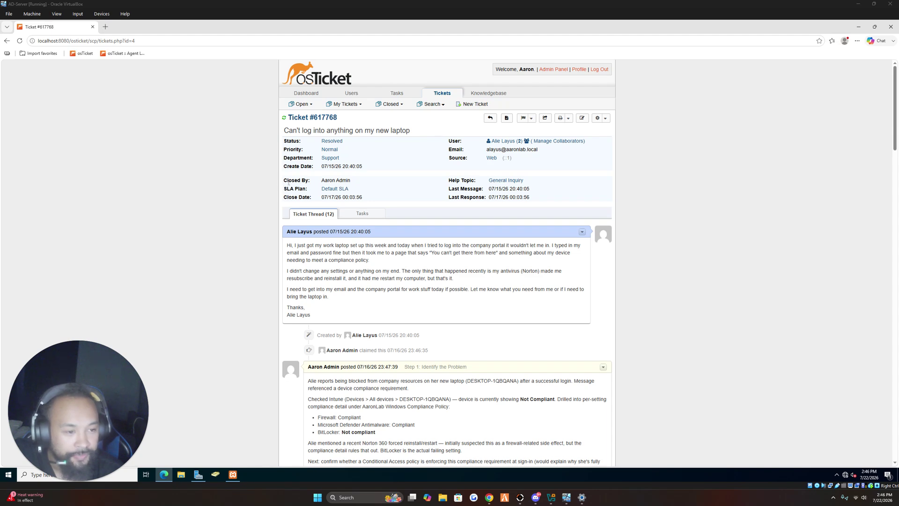
scroll(363, 181, down, 2)
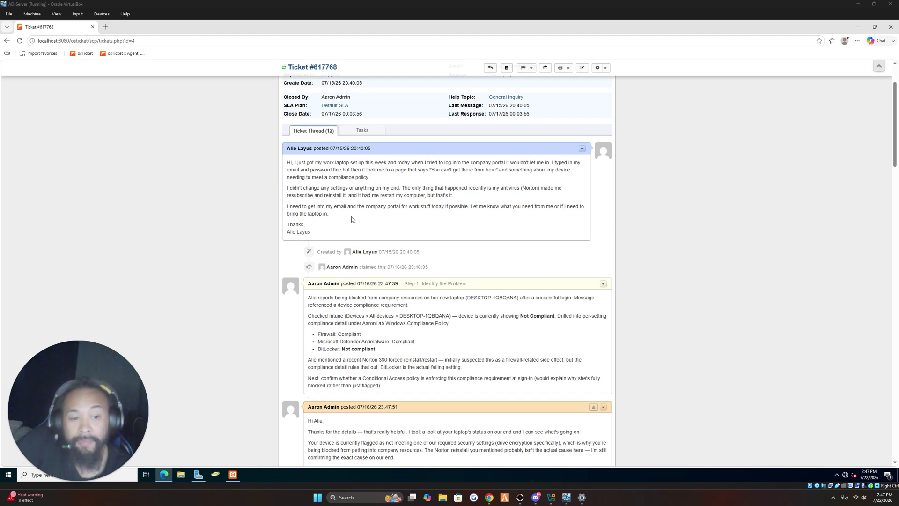
scroll(352, 219, down, 3)
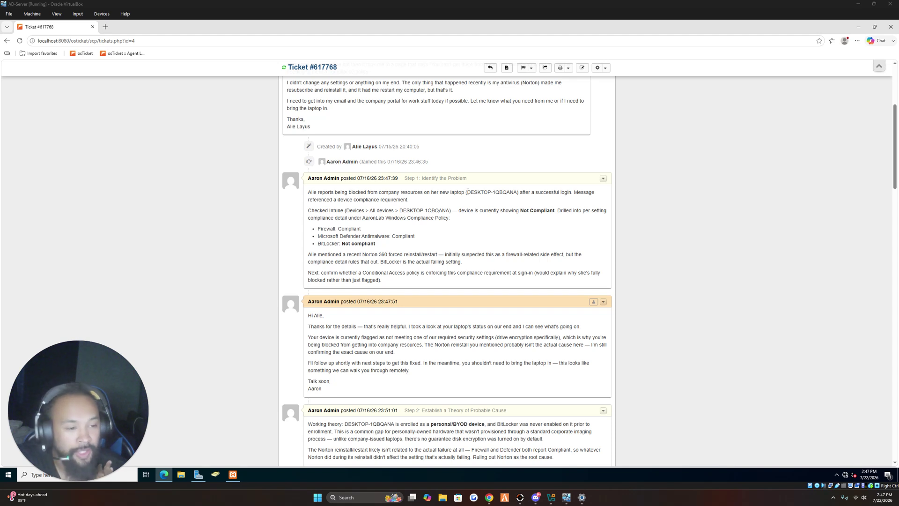
drag(468, 191, 521, 192)
click(525, 208)
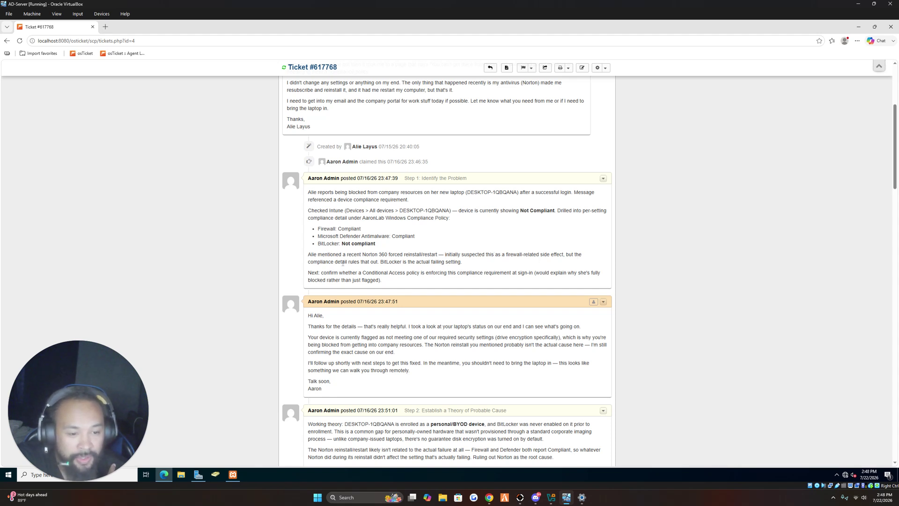
double_click(347, 228)
drag(375, 273, 379, 273)
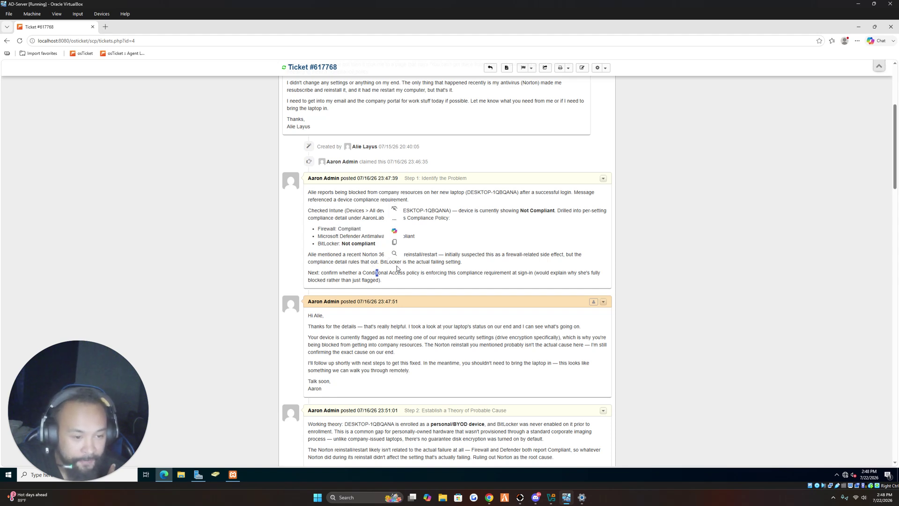
click(396, 265)
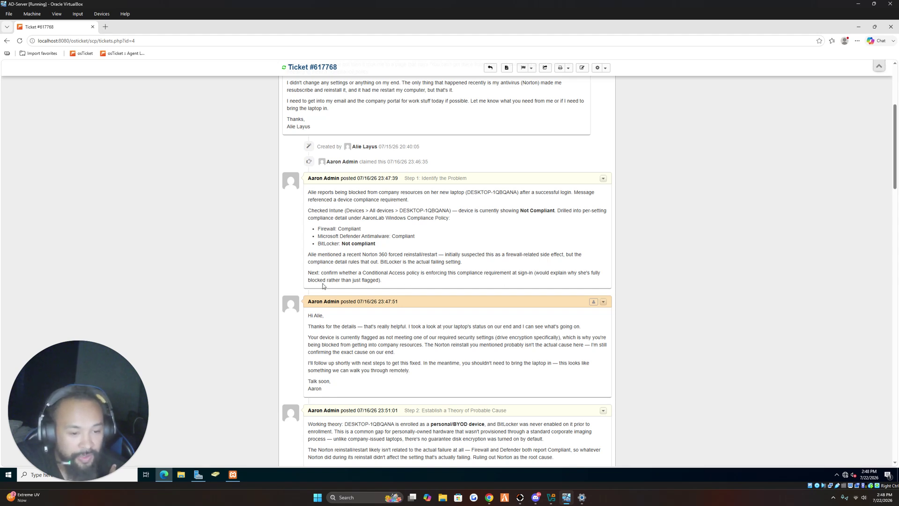
- Read the ticket thread from the first reply through the Step 2 to Step 4 notes and the encryption instructions
scroll(437, 271, down, 2)
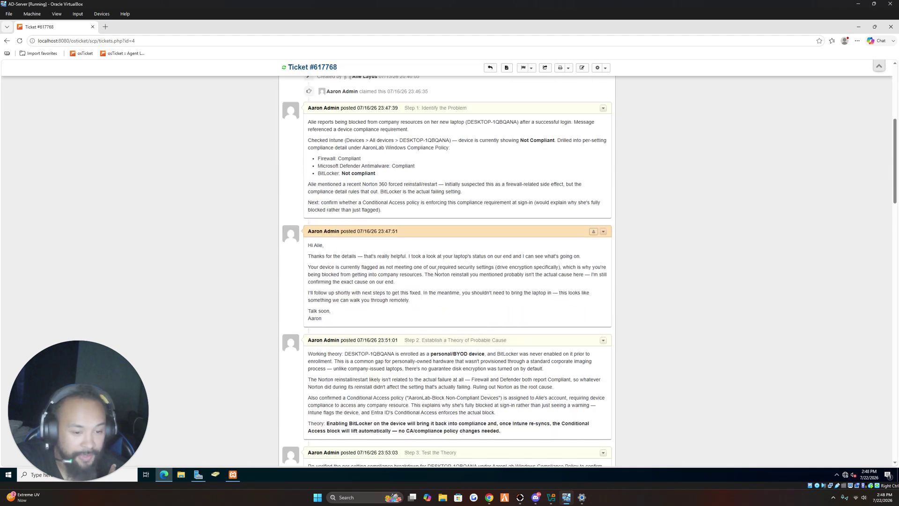
scroll(430, 285, down, 1)
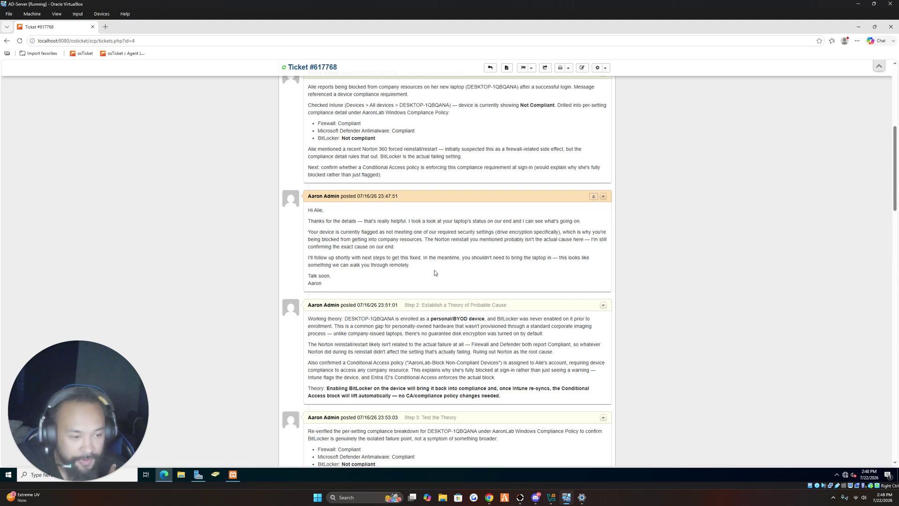
scroll(434, 273, down, 5)
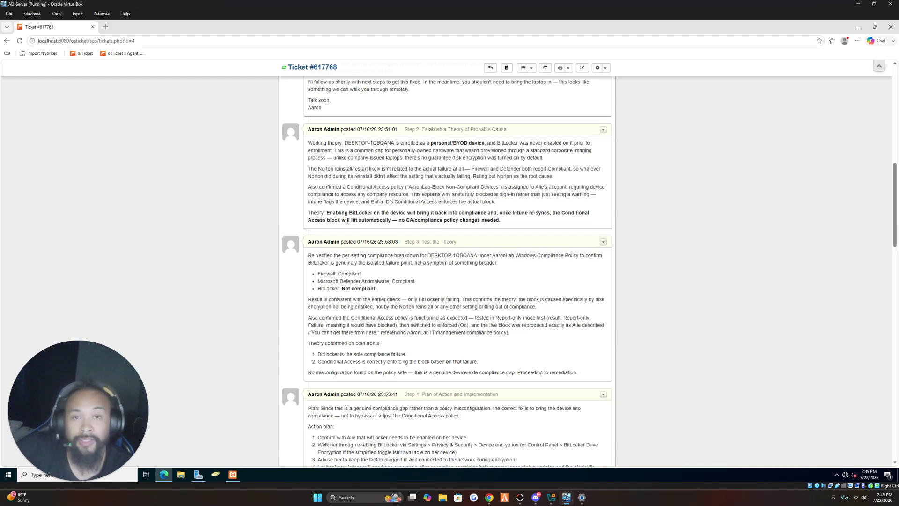
scroll(348, 222, down, 1)
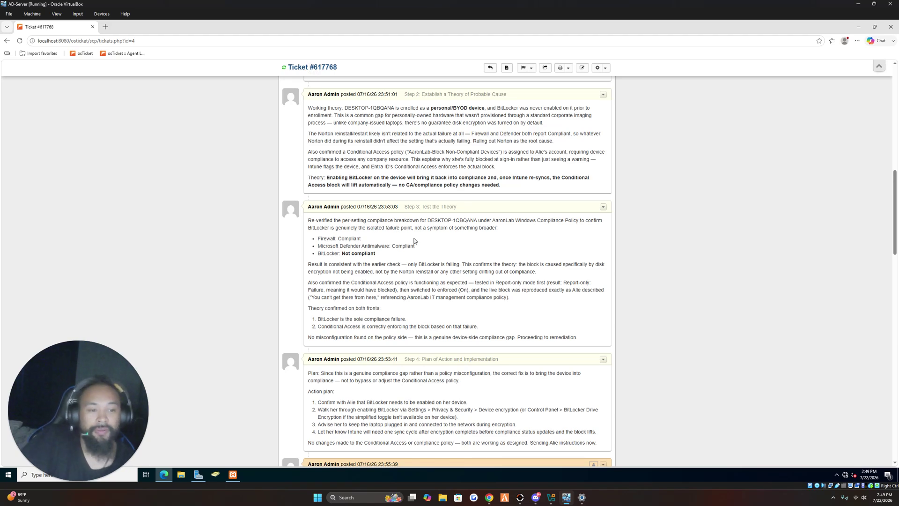
scroll(414, 240, down, 2)
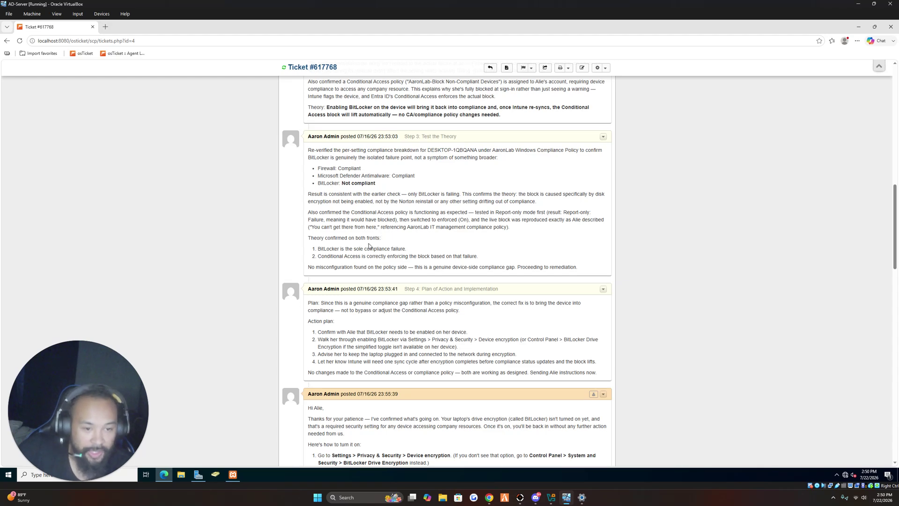
scroll(370, 243, down, 2)
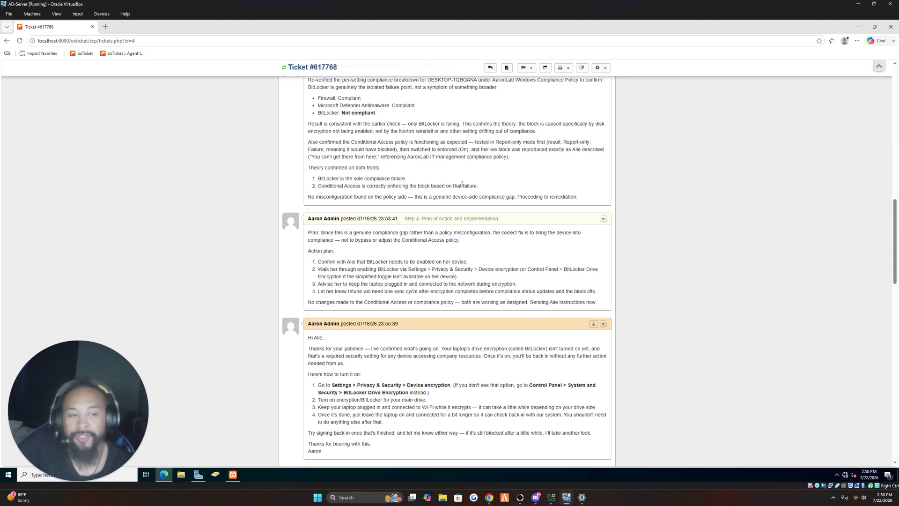
scroll(391, 215, down, 2)
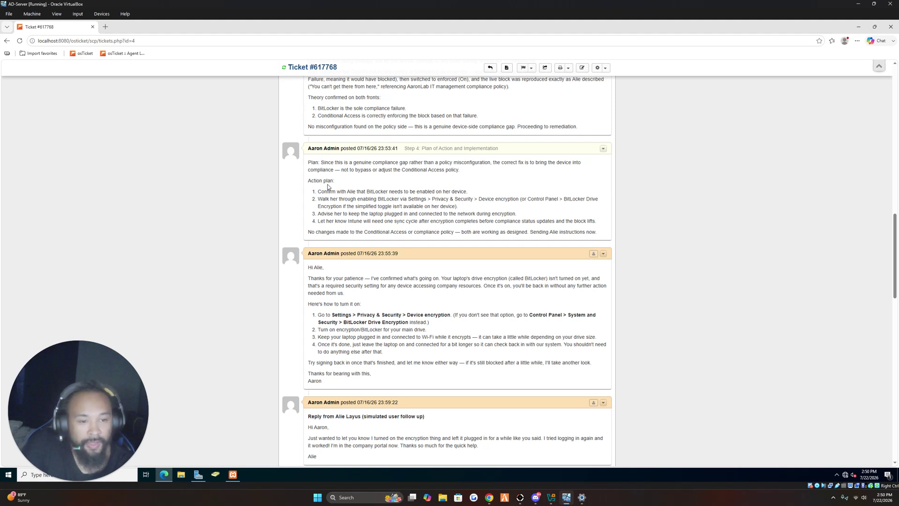
scroll(328, 185, down, 1)
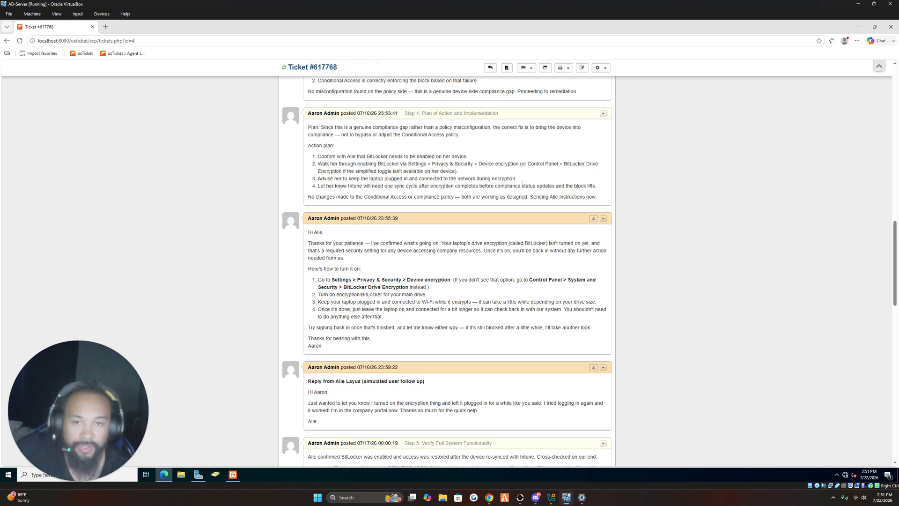
scroll(523, 184, down, 2)
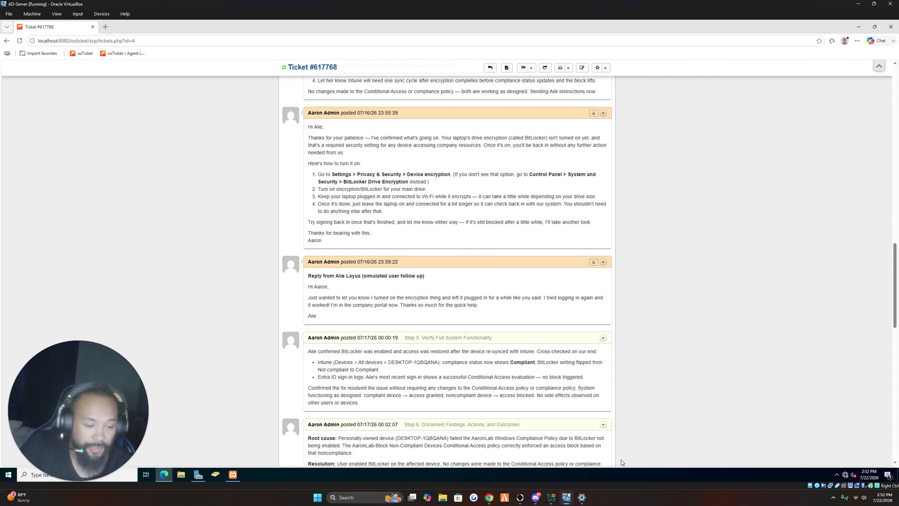
- Bring up the Device encryption page in Windows Settings to show where BitLocker is enabled, and return to the ticket
click(582, 498)
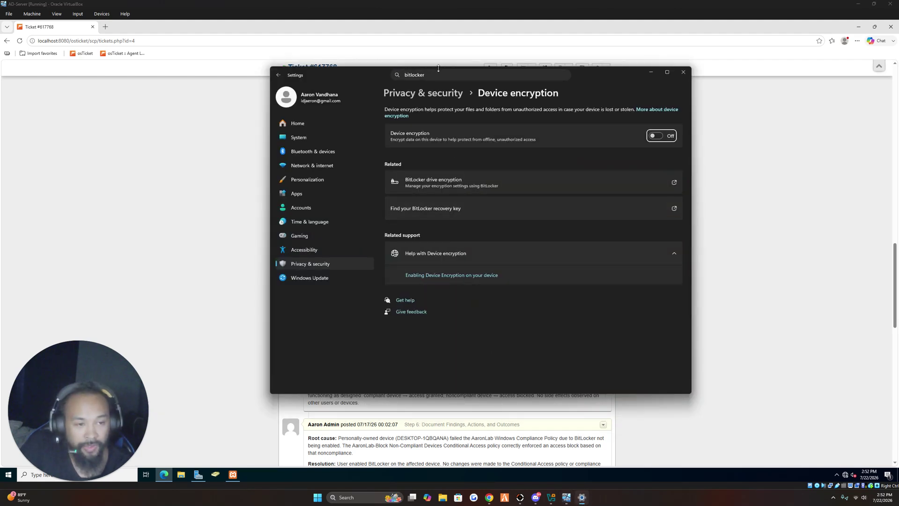
click(351, 496)
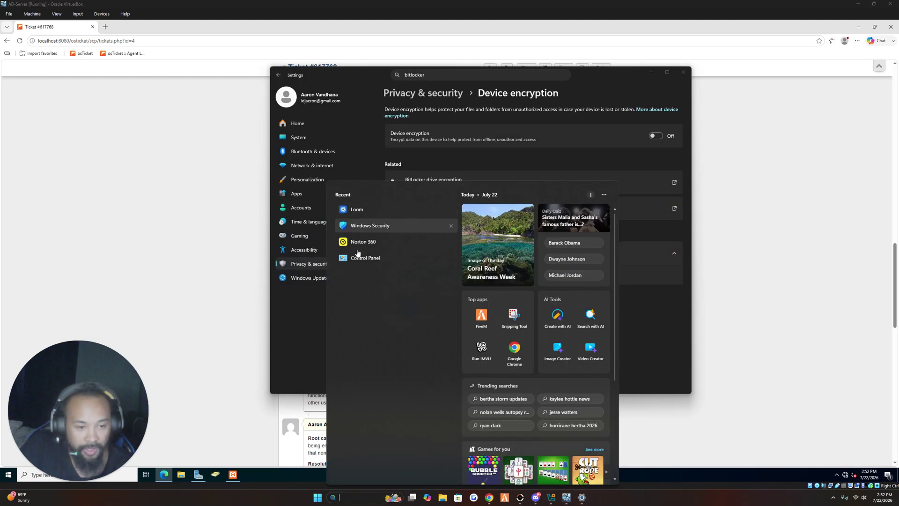
click(294, 312)
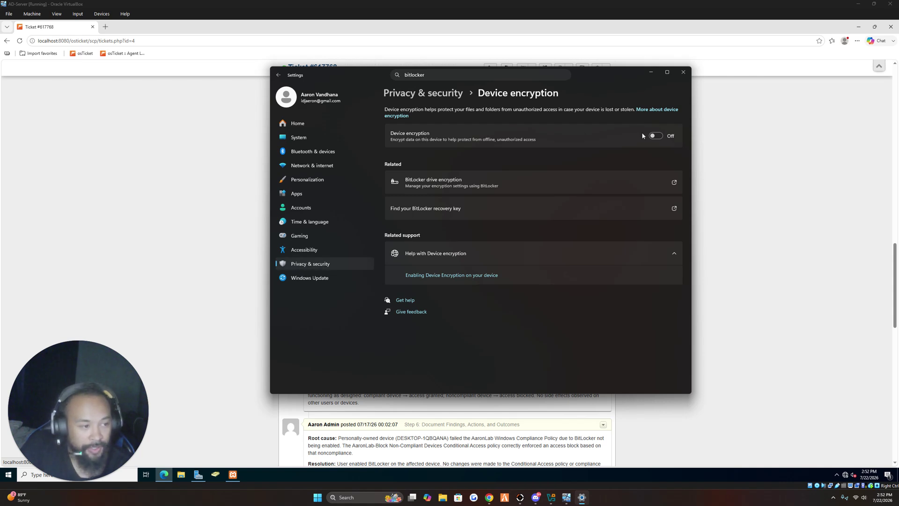
click(196, 188)
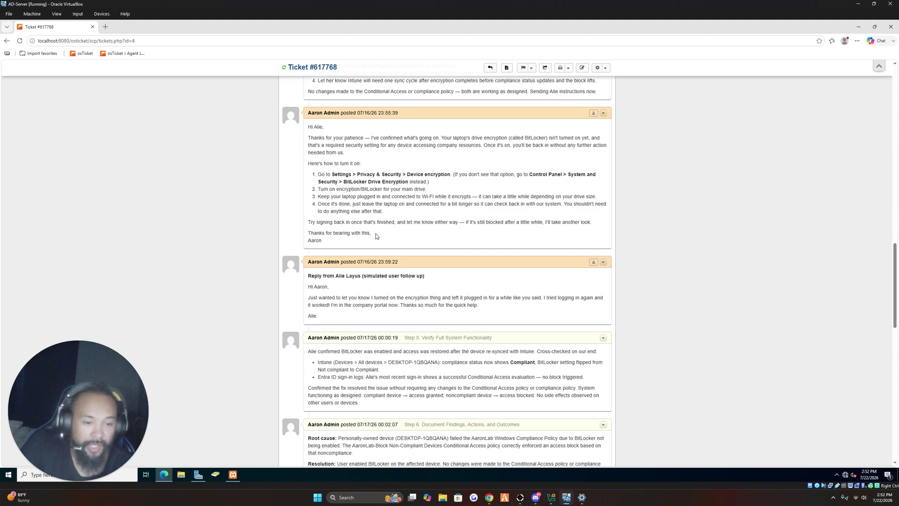
- Read the simulated user follow-up reply in the ticket thread, highlighting its heading
scroll(376, 233, down, 1)
scroll(431, 242, down, 1)
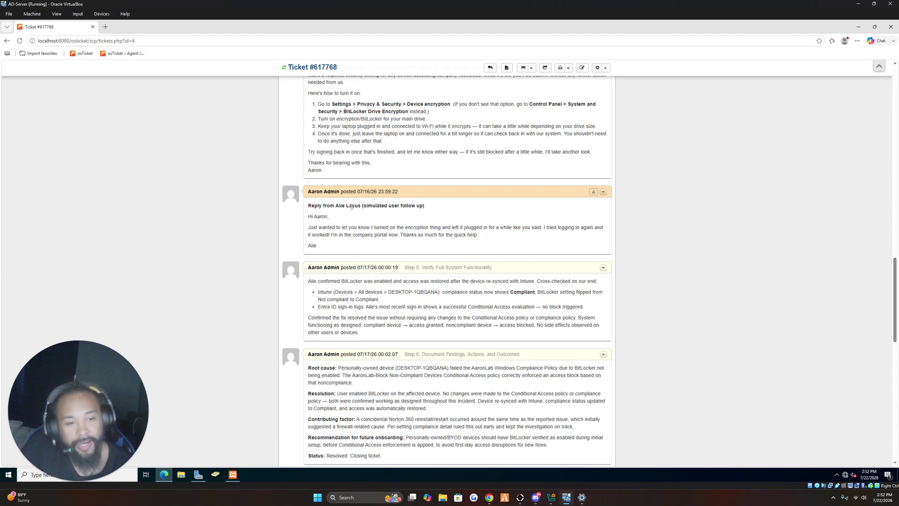
drag(314, 206, 396, 207)
click(438, 209)
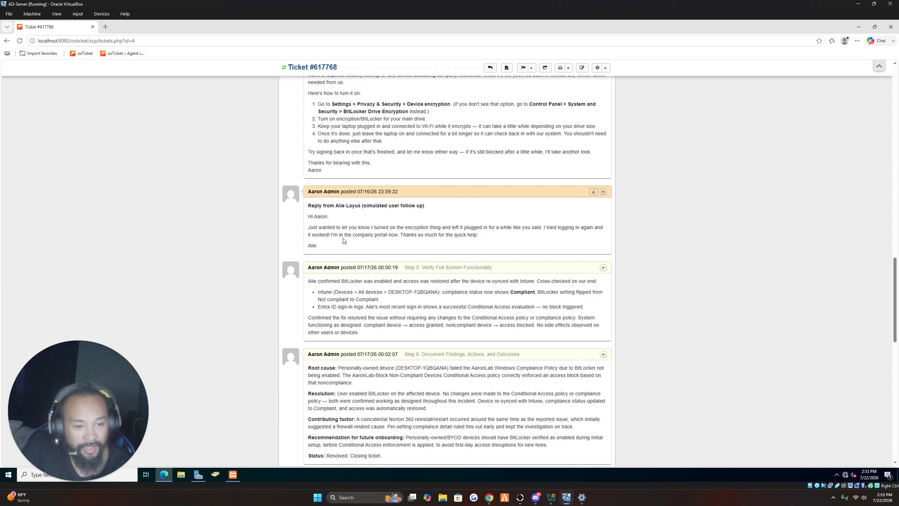
- Revisit the Device encryption page in Windows Settings, and return to the ticket's Step 5 and Step 6 notes
click(582, 497)
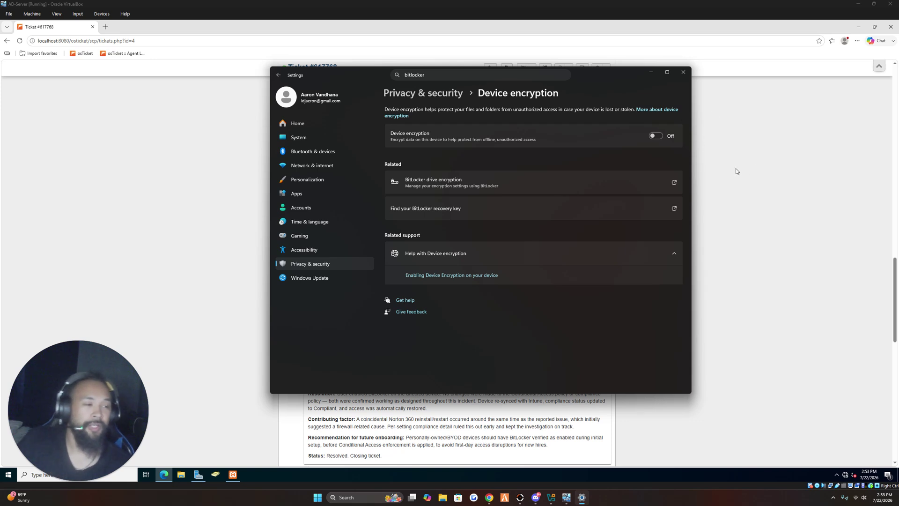
click(710, 164)
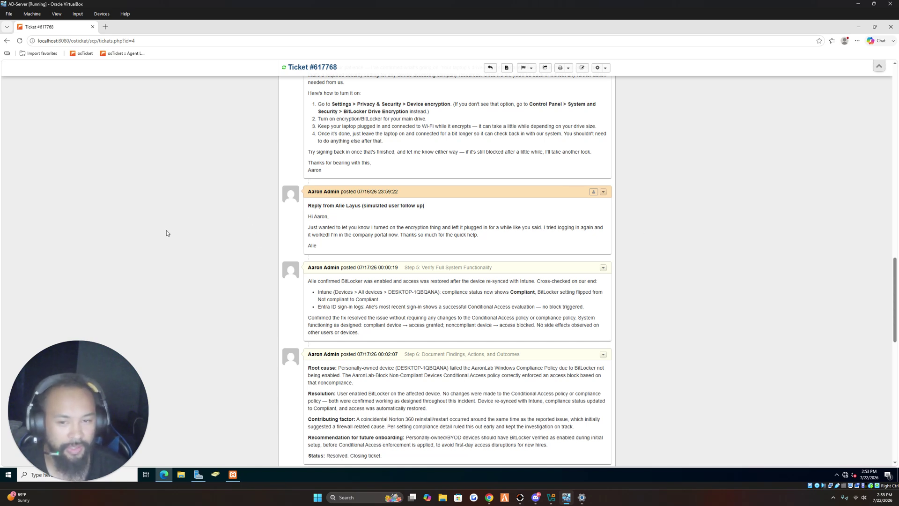
scroll(366, 274, down, 2)
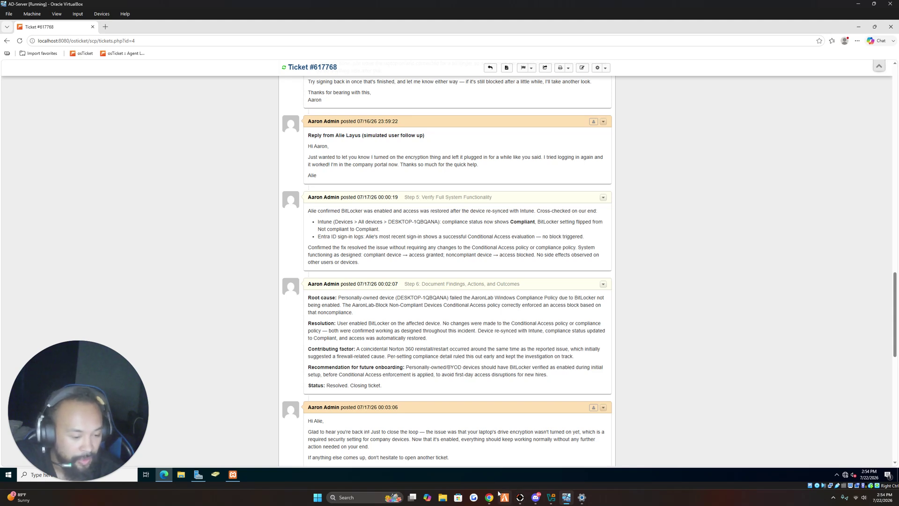
- Switch back to Chrome and open the Devices section of the Intune admin center
mouse_move(491, 497)
click(526, 461)
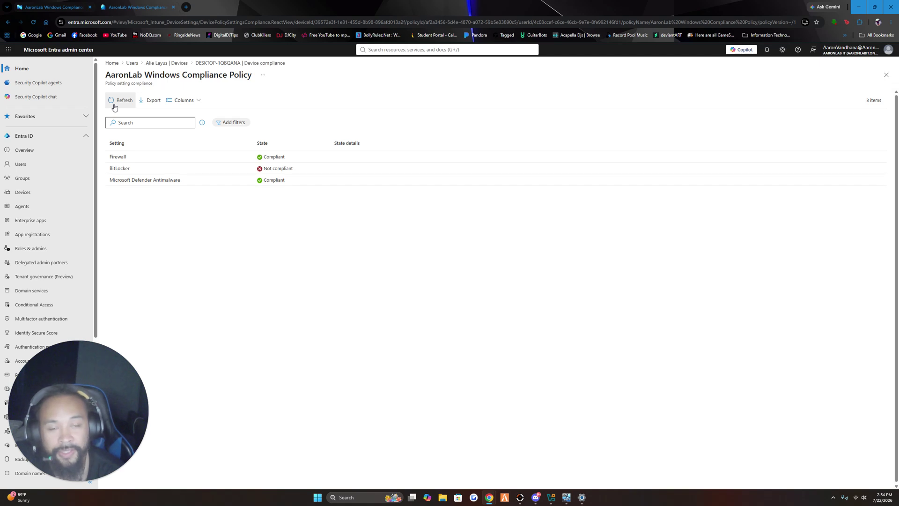
click(40, 2)
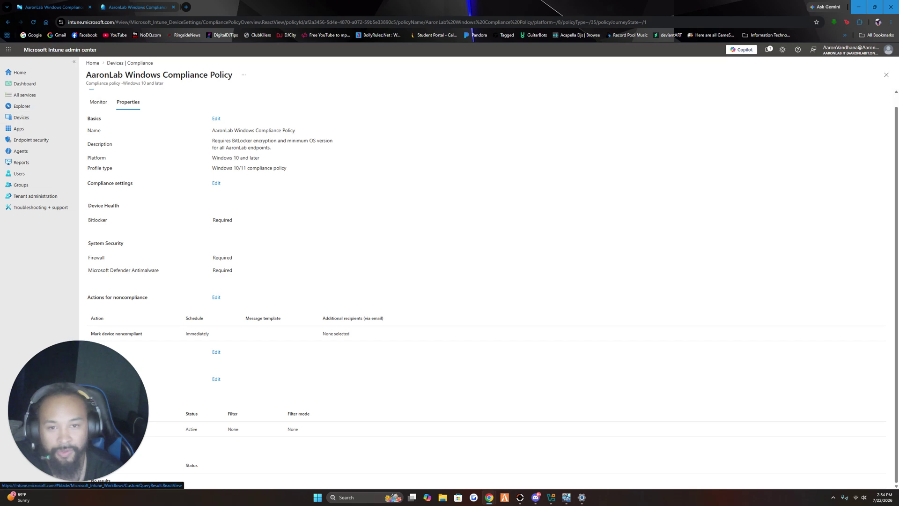
click(29, 119)
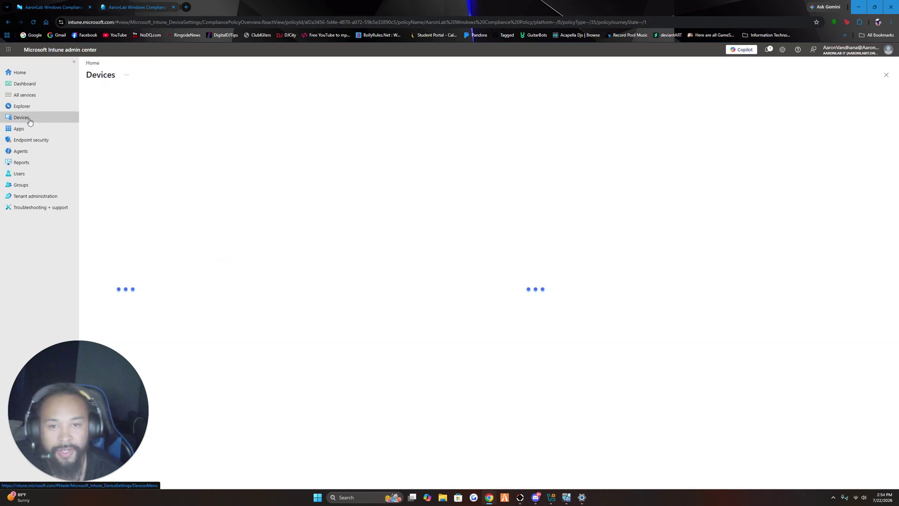
- Open device DESKTOP-1QBQANA from the list of all Intune devices and highlight its compliance status on the overview
click(51, 49)
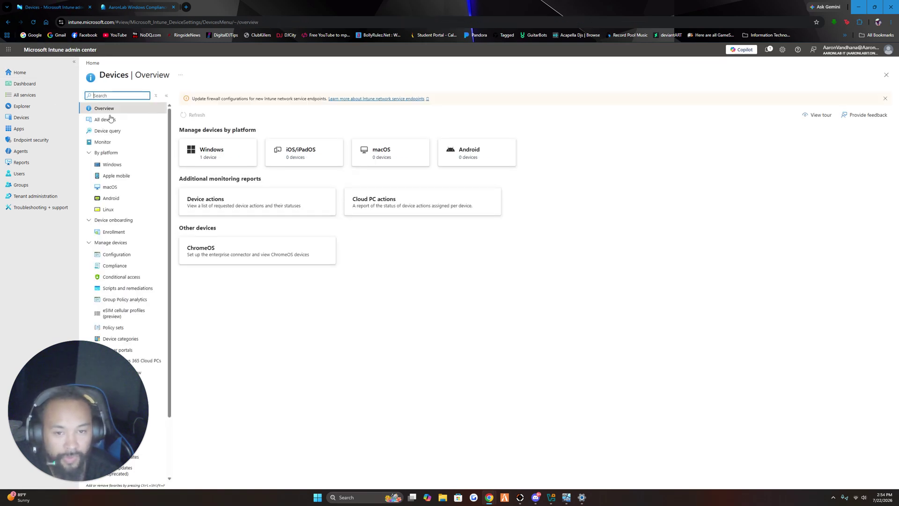
click(111, 120)
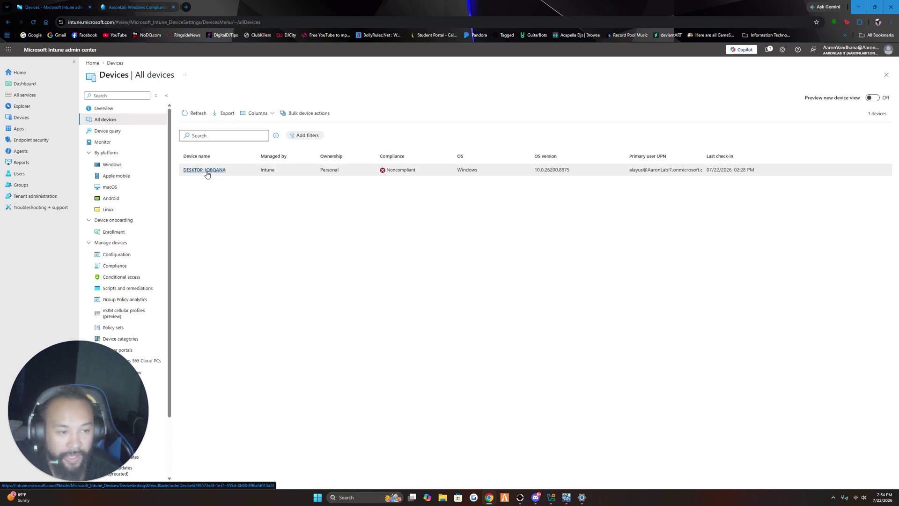
click(206, 170)
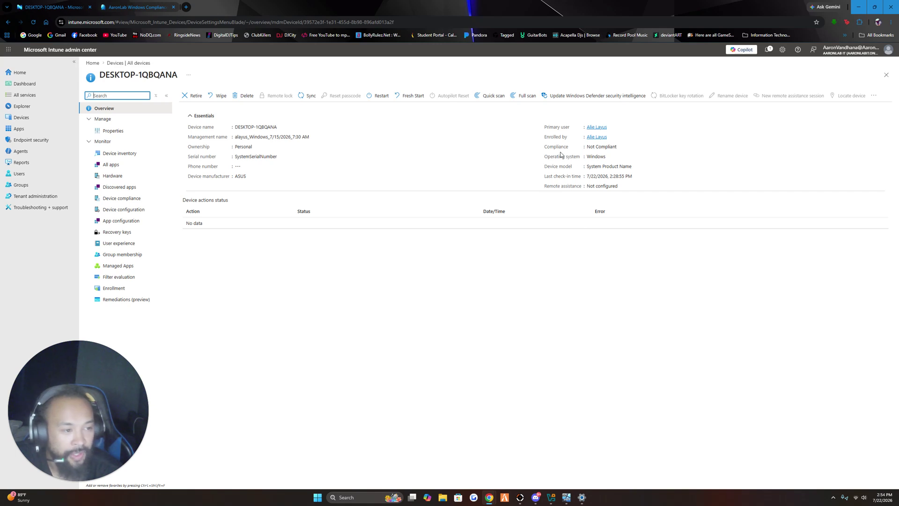
drag(585, 150, 639, 151)
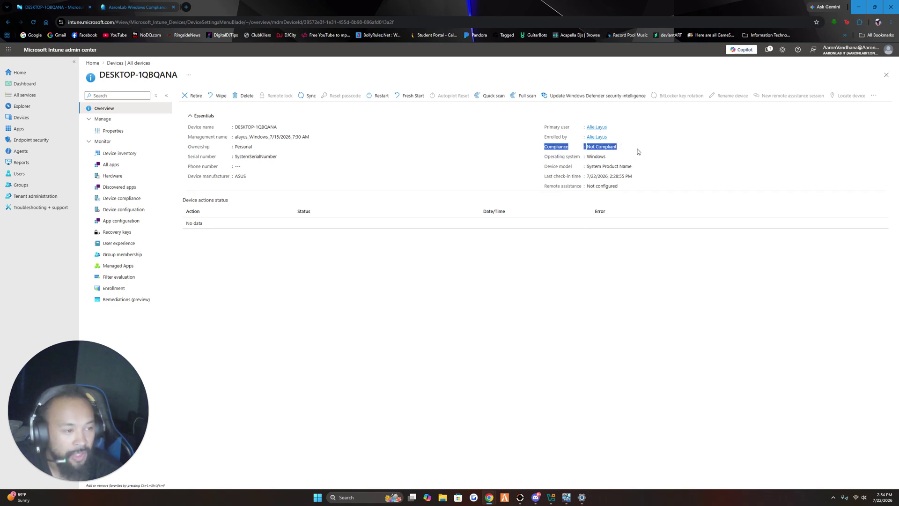
click(398, 145)
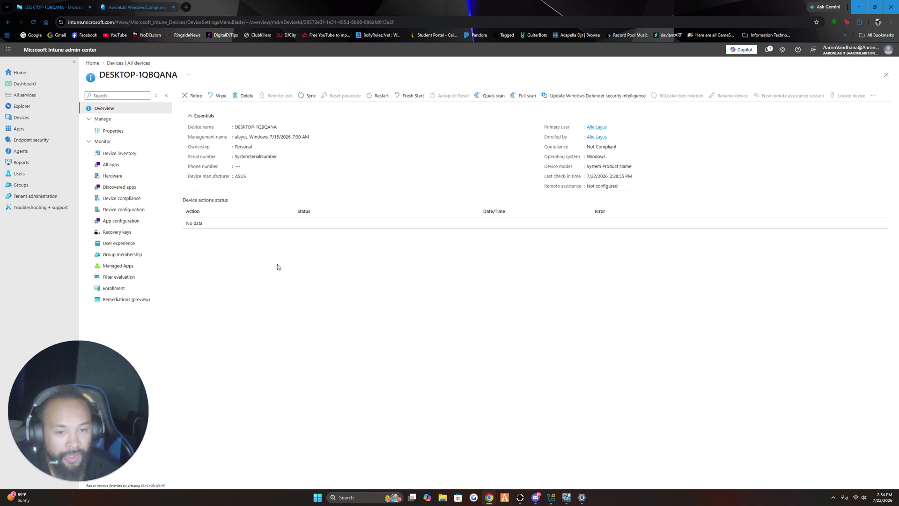
- Compare with the policy results in the Entra tab, and open AaronLab Windows Compliance Policy from the device's compliance page in Intune
click(138, 7)
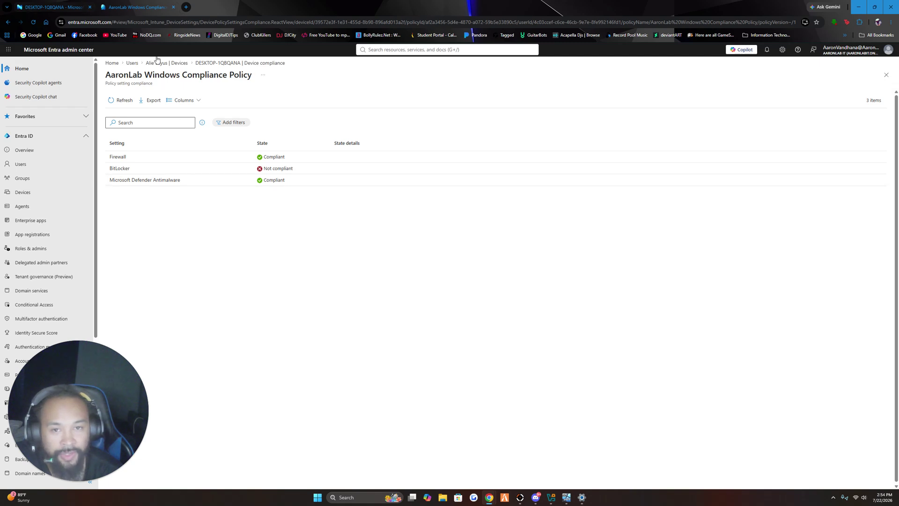
click(43, 6)
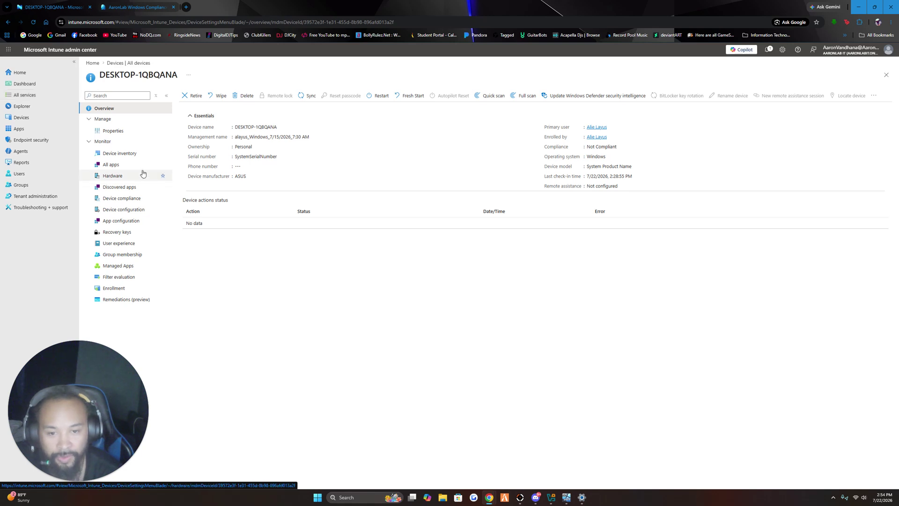
click(125, 203)
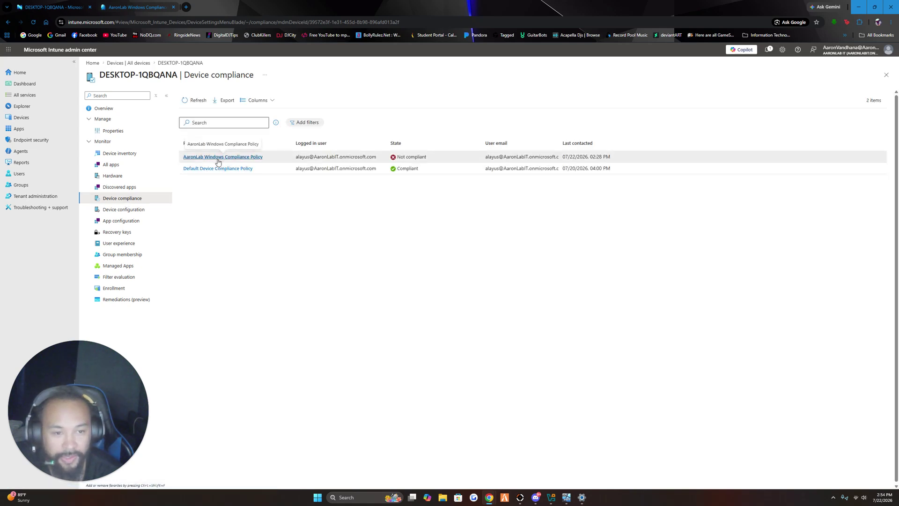
click(240, 161)
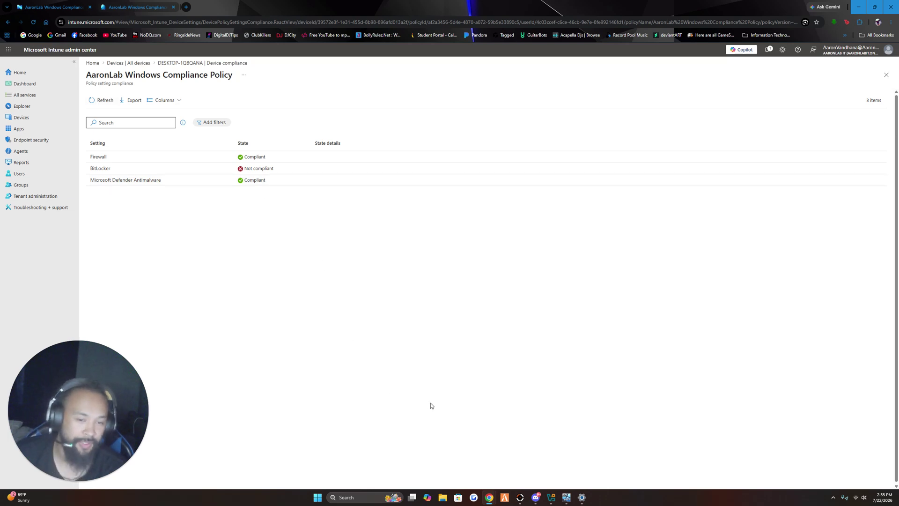
- Check the Device encryption setting in Windows Settings, and switch to the osTicket ticket in the AD-Server virtual machine
click(582, 494)
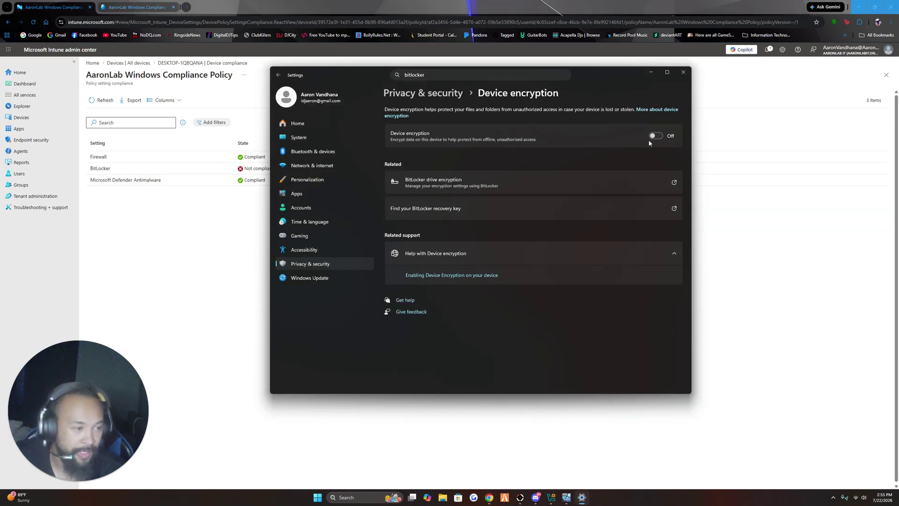
click(583, 494)
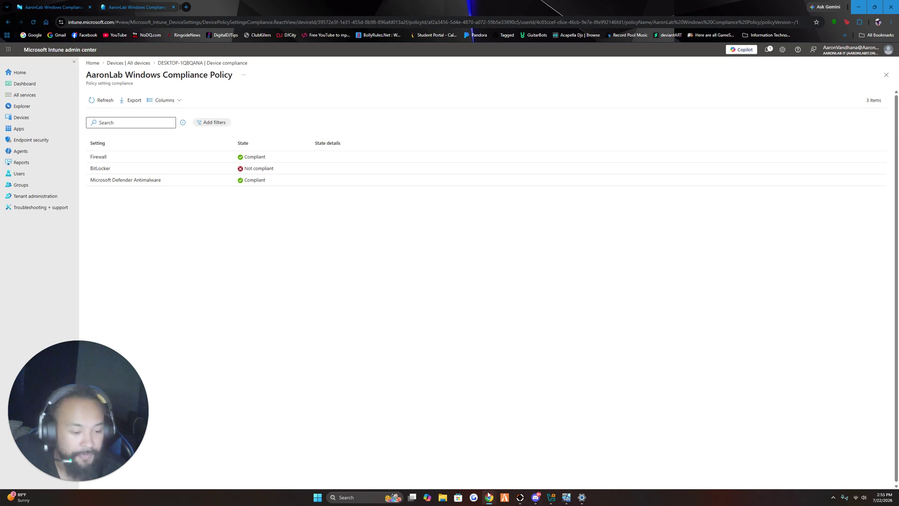
mouse_move(567, 497)
click(570, 467)
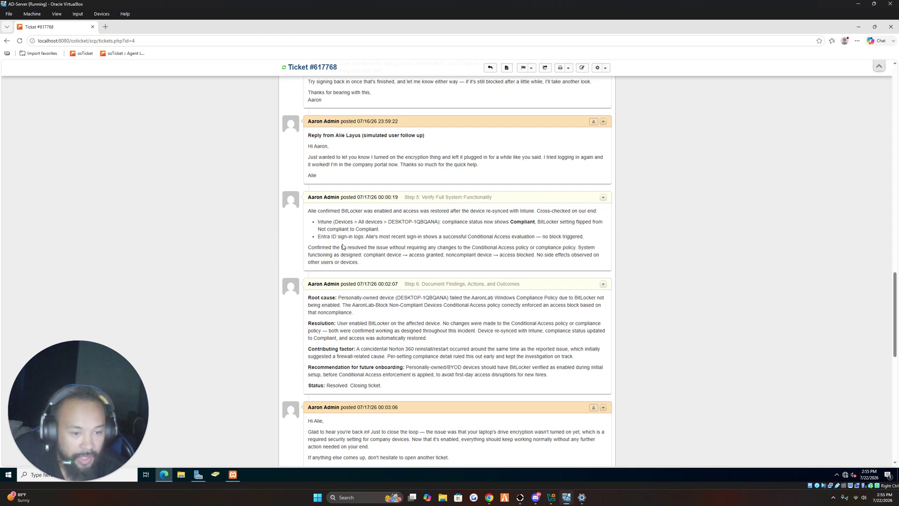
- Read the ticket's Step 5 and Step 6 notes and the closing reply, down to the closure entry
scroll(346, 246, down, 1)
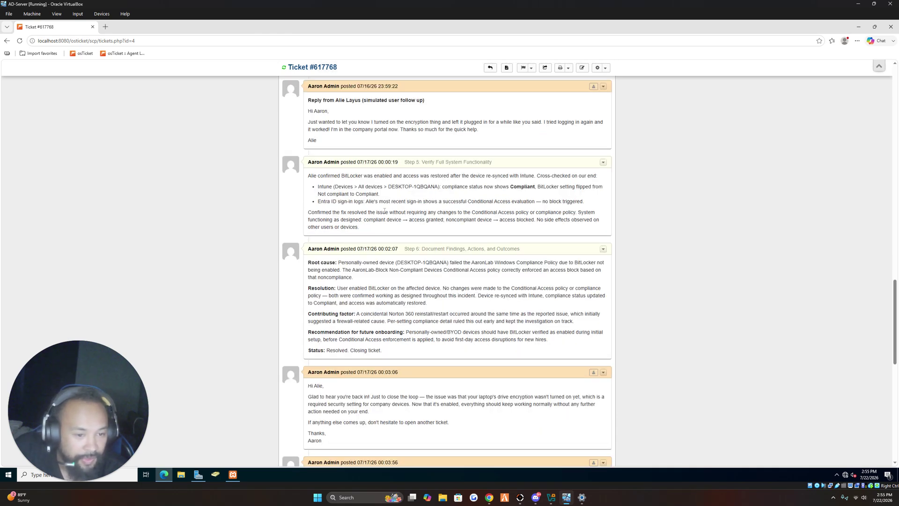
scroll(387, 243, down, 3)
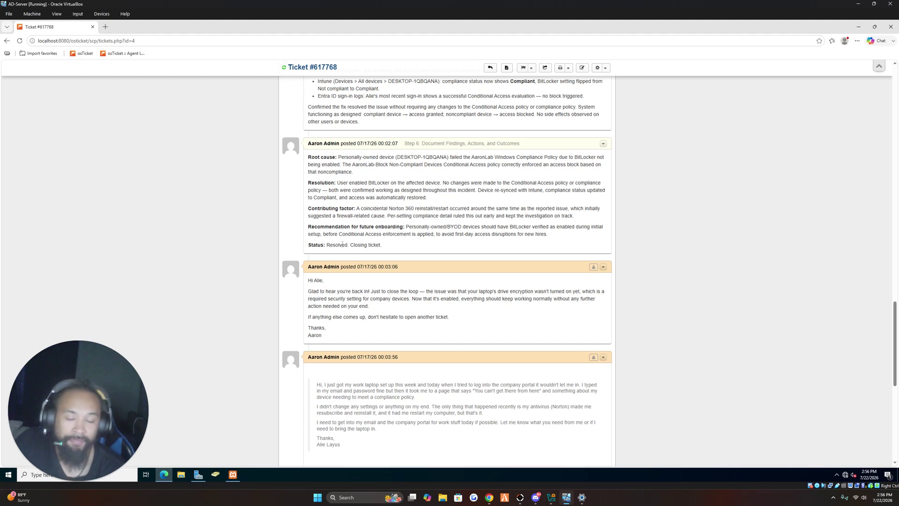
scroll(414, 256, down, 1)
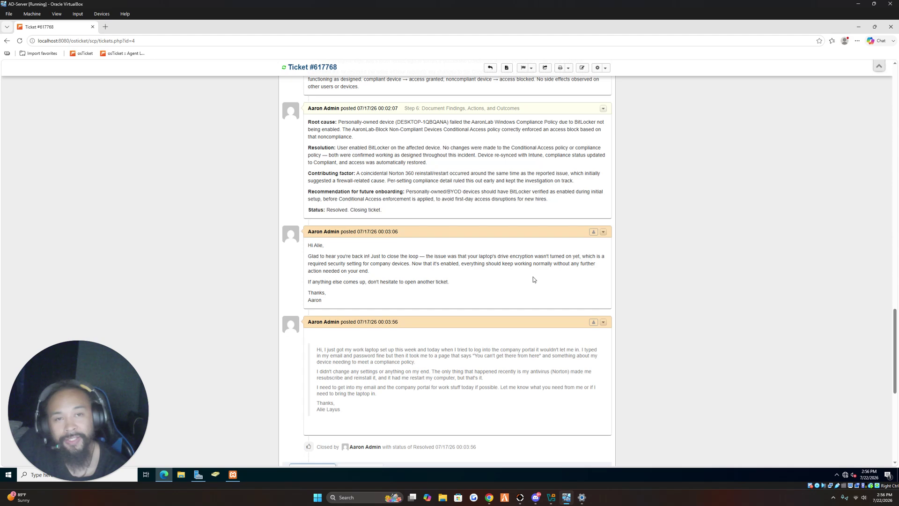
scroll(497, 270, down, 2)
scroll(496, 270, down, 2)
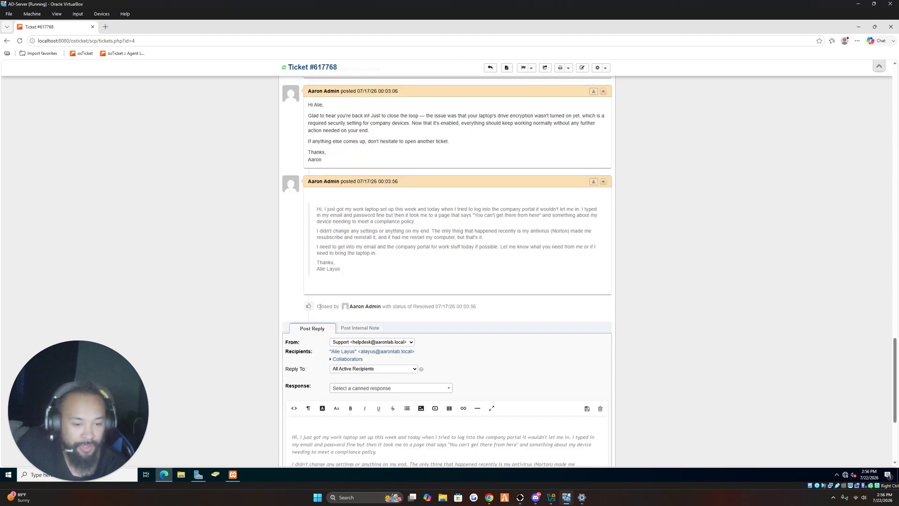
- Clear the text selection around the closure entry and return to the Closed tickets queue
shift+click(523, 321)
click(538, 283)
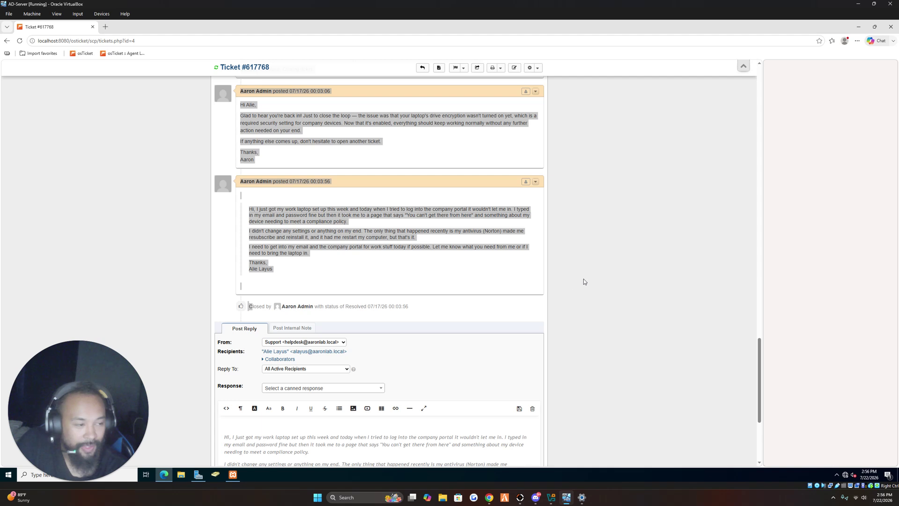
click(681, 139)
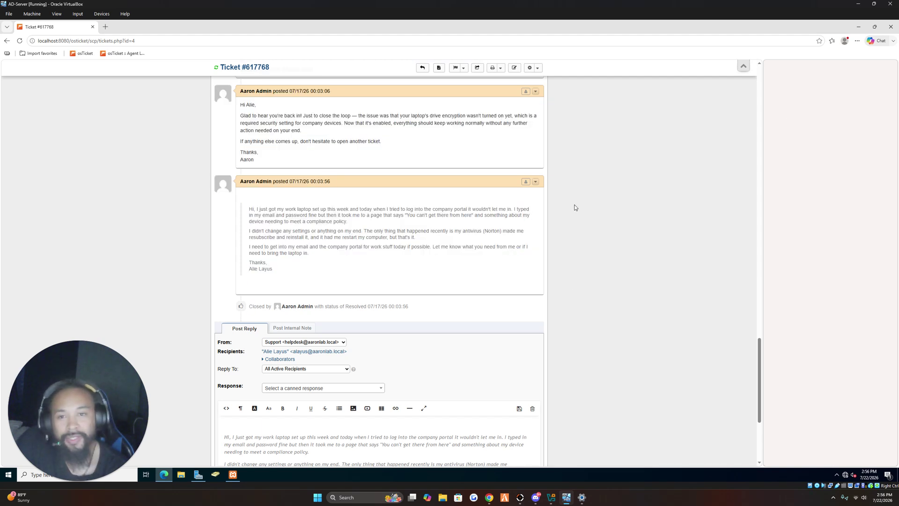
key(alt+Left)
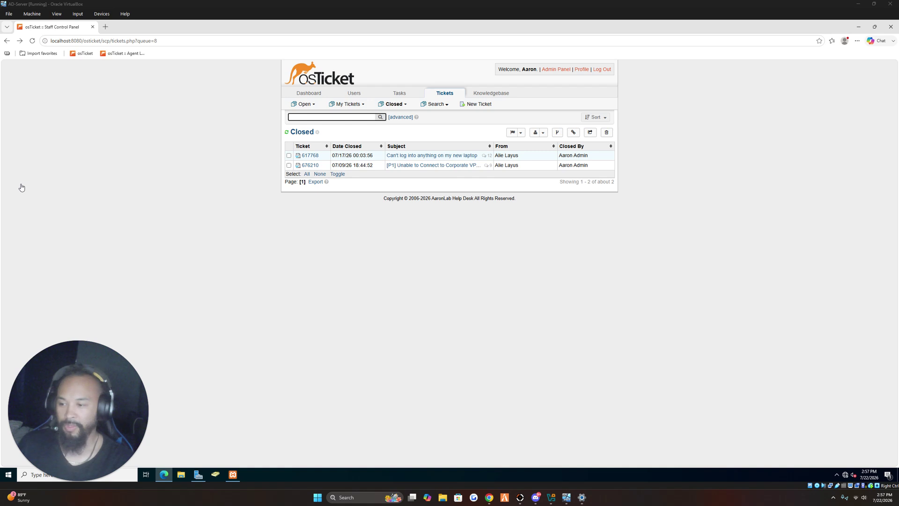